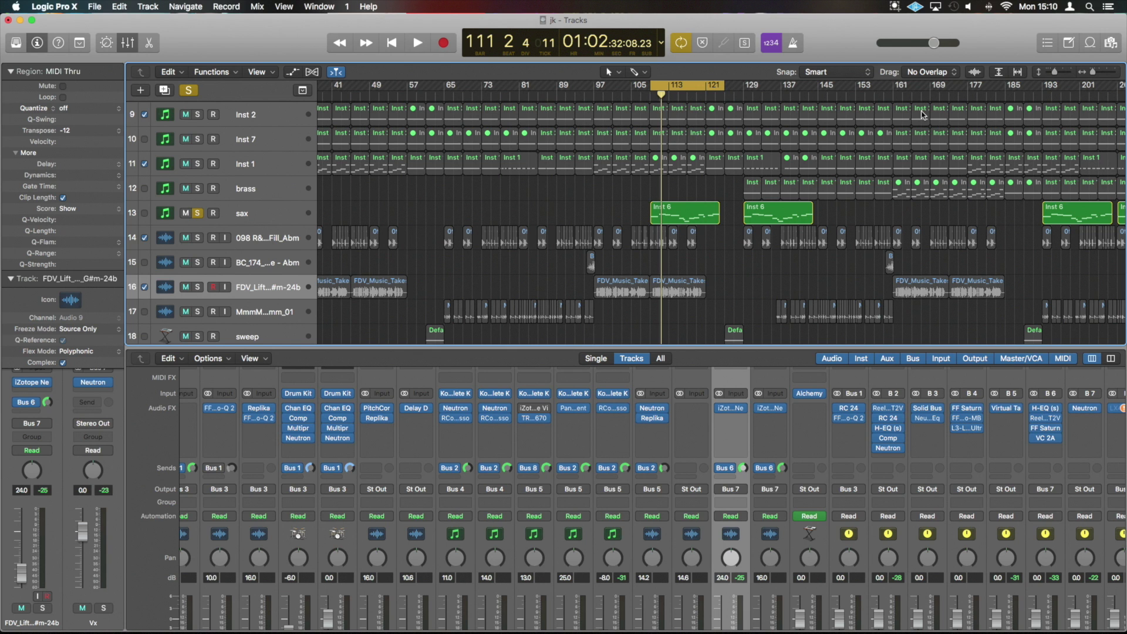
- Select the sax track and play its Inst 6 part from bar 109, stopping near bar 114
click(260, 217)
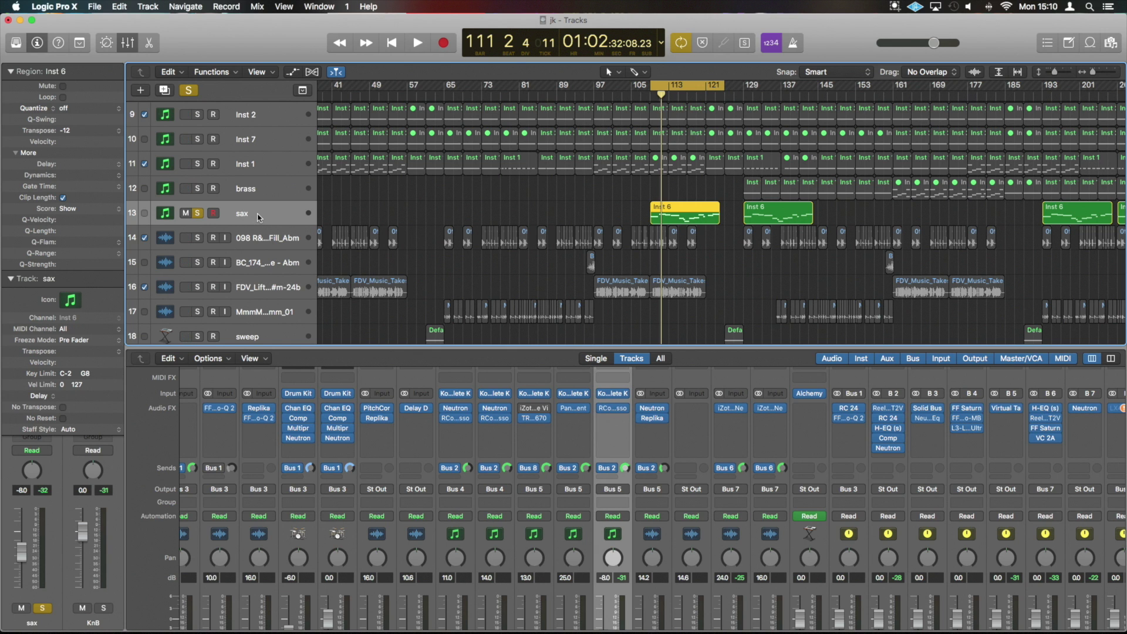
key(space)
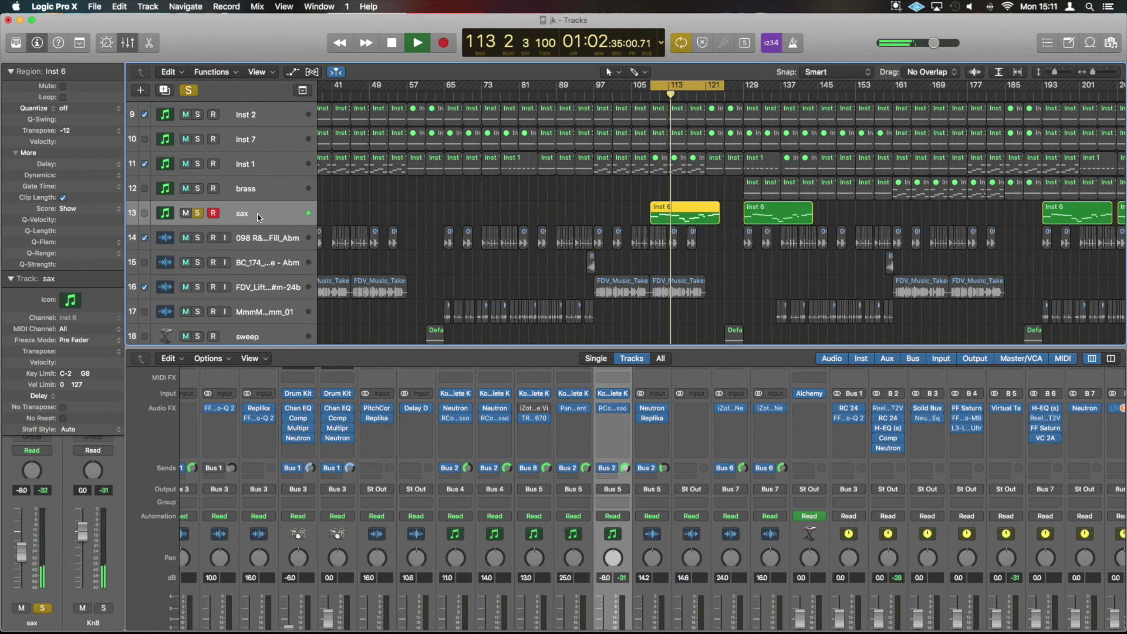
key(space)
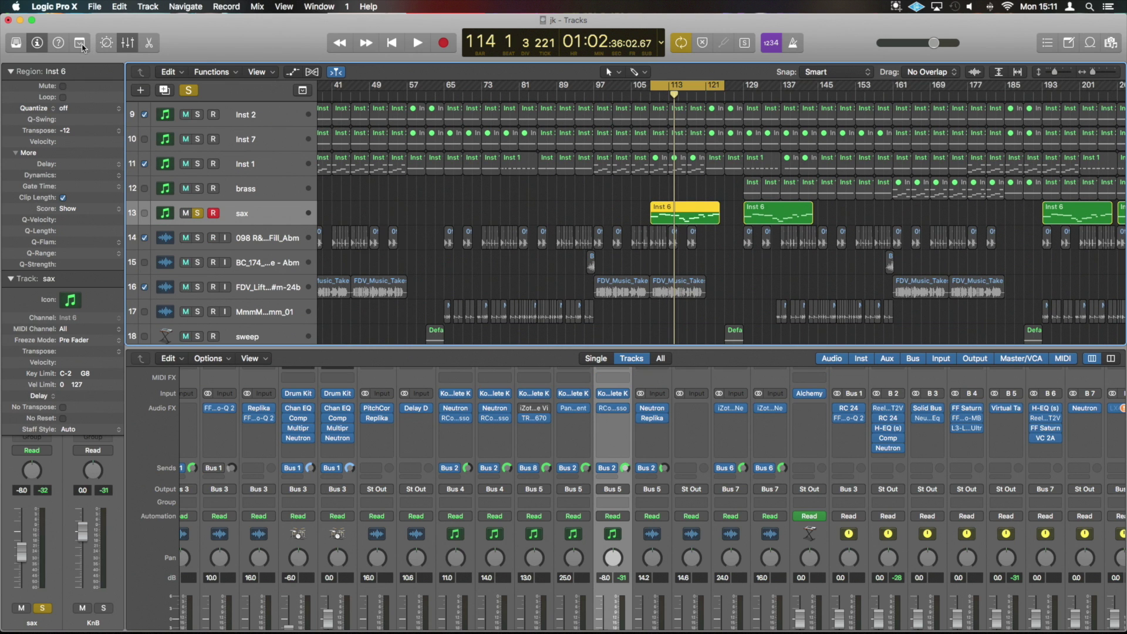
- Load the Library's Orchestral > Strings > Pop Strings patch as a new track below sax
click(16, 42)
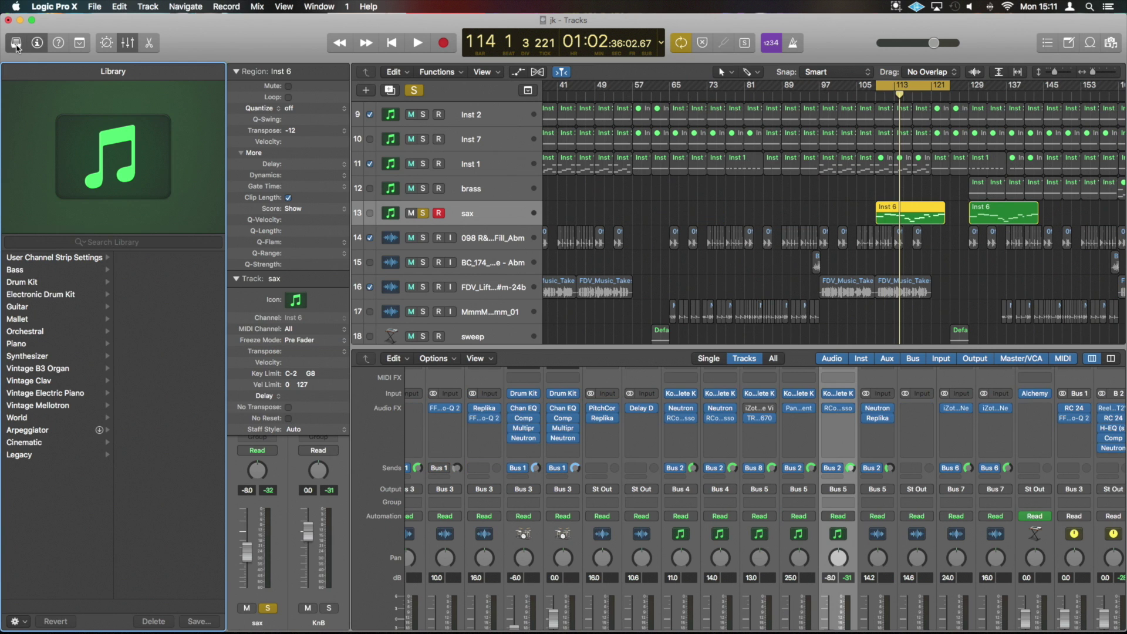
click(30, 336)
click(139, 332)
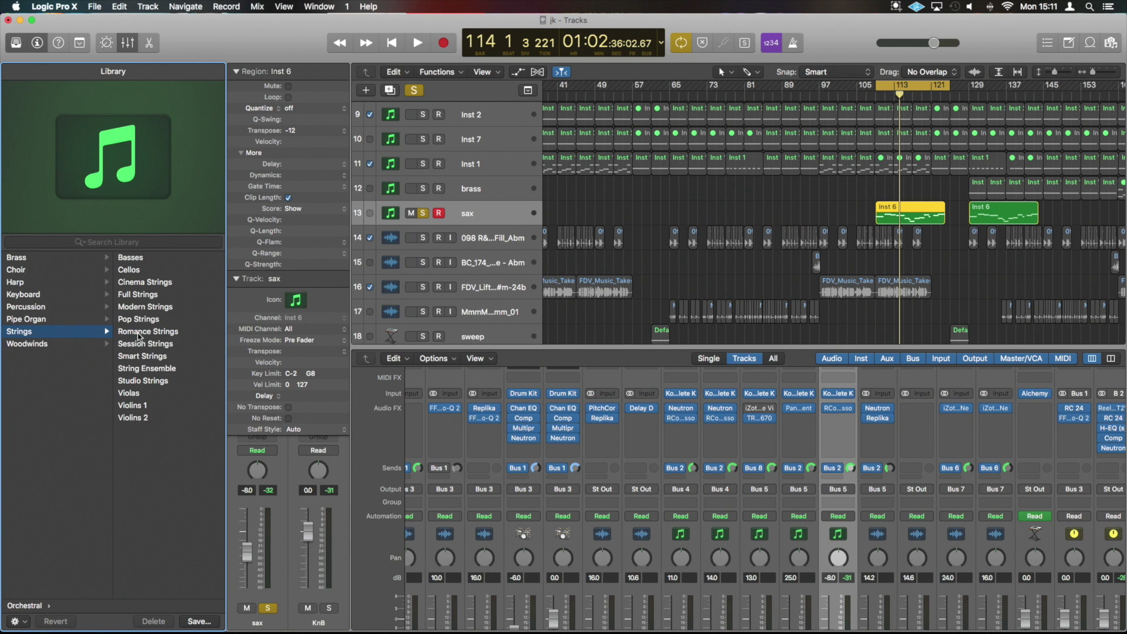
click(149, 320)
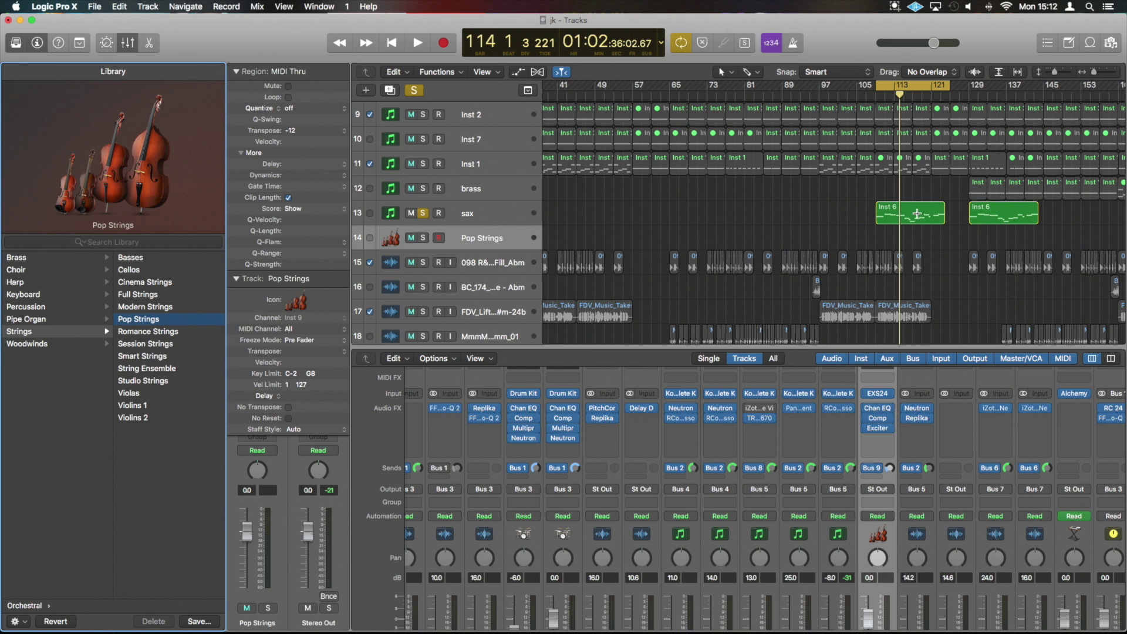
scroll(916, 213, right, 10)
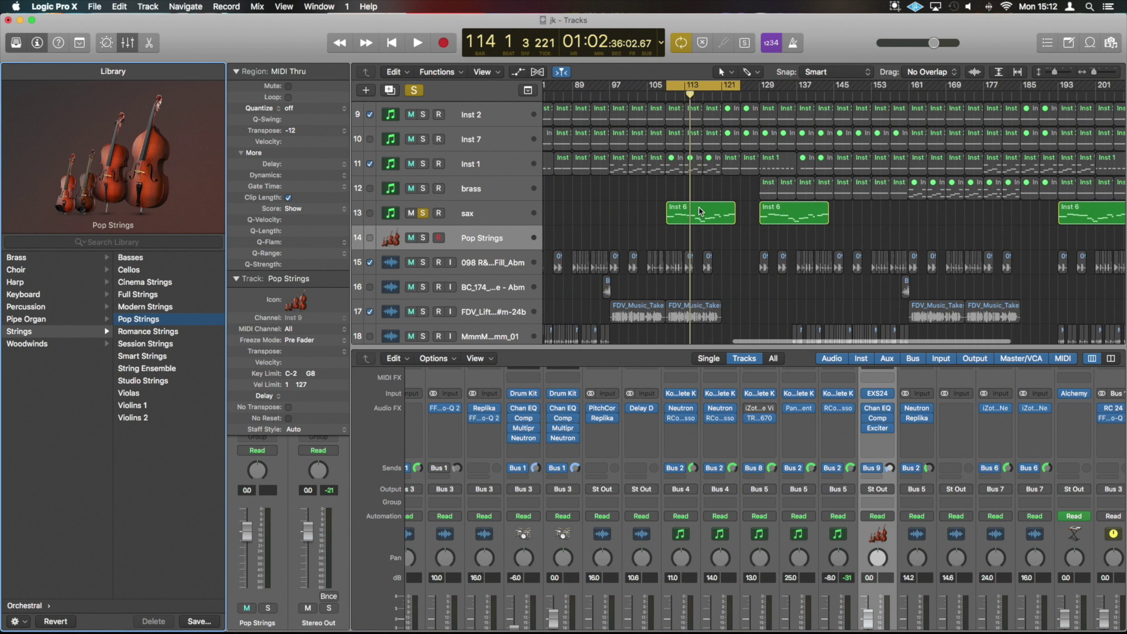
- Copy the sax Inst 6 region onto Pop Strings, solo both tracks and audition the layered part
drag(699, 211, 699, 236)
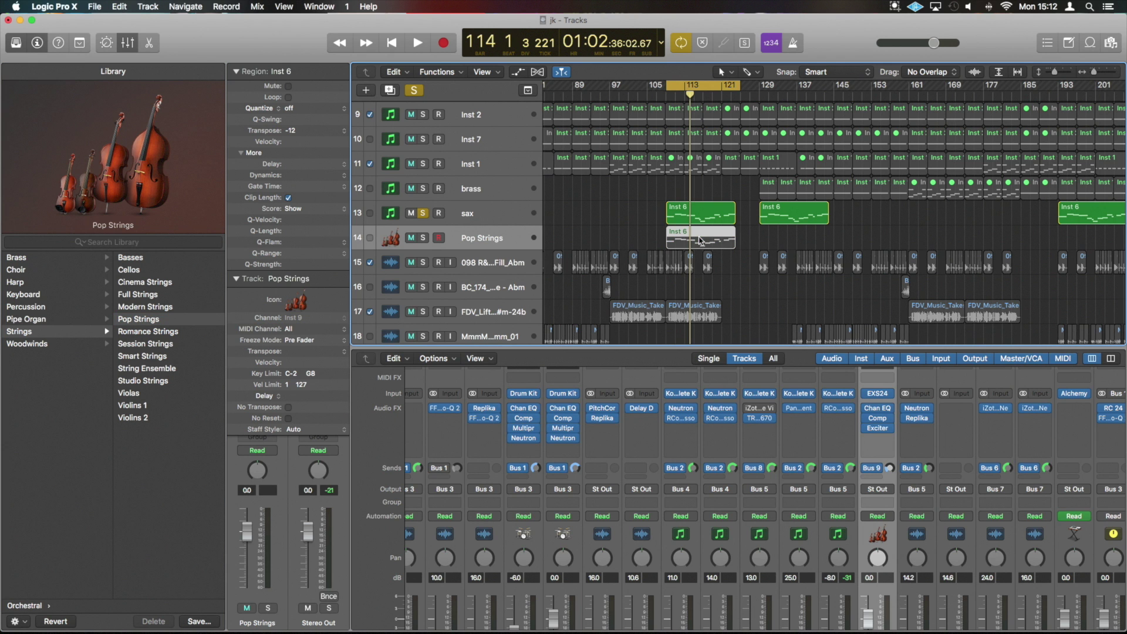
click(422, 238)
key(space)
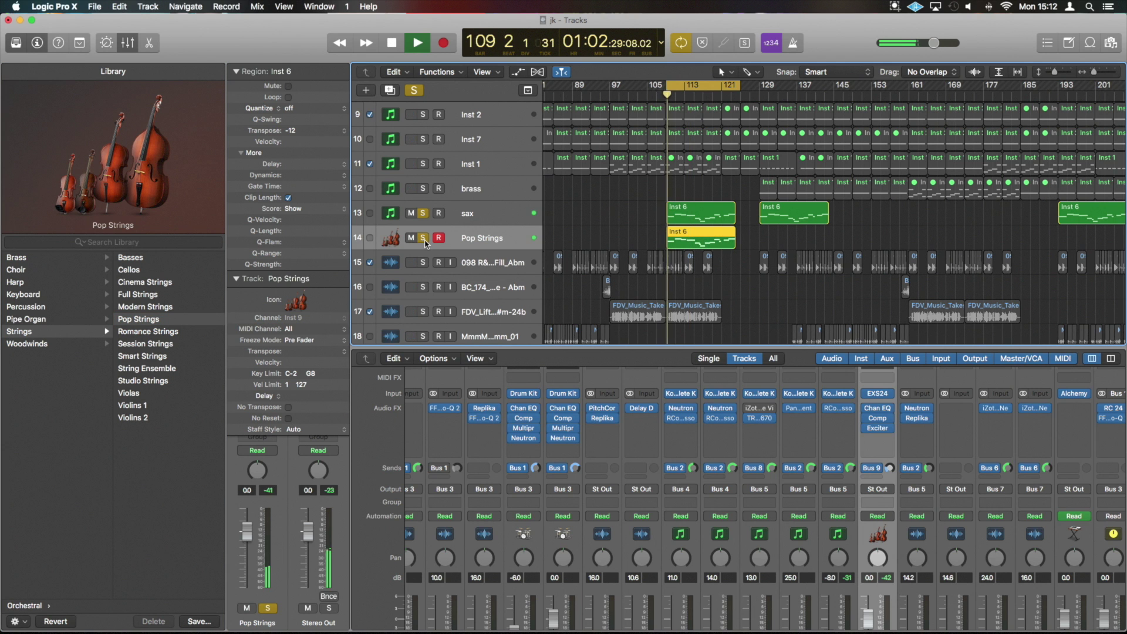
click(423, 213)
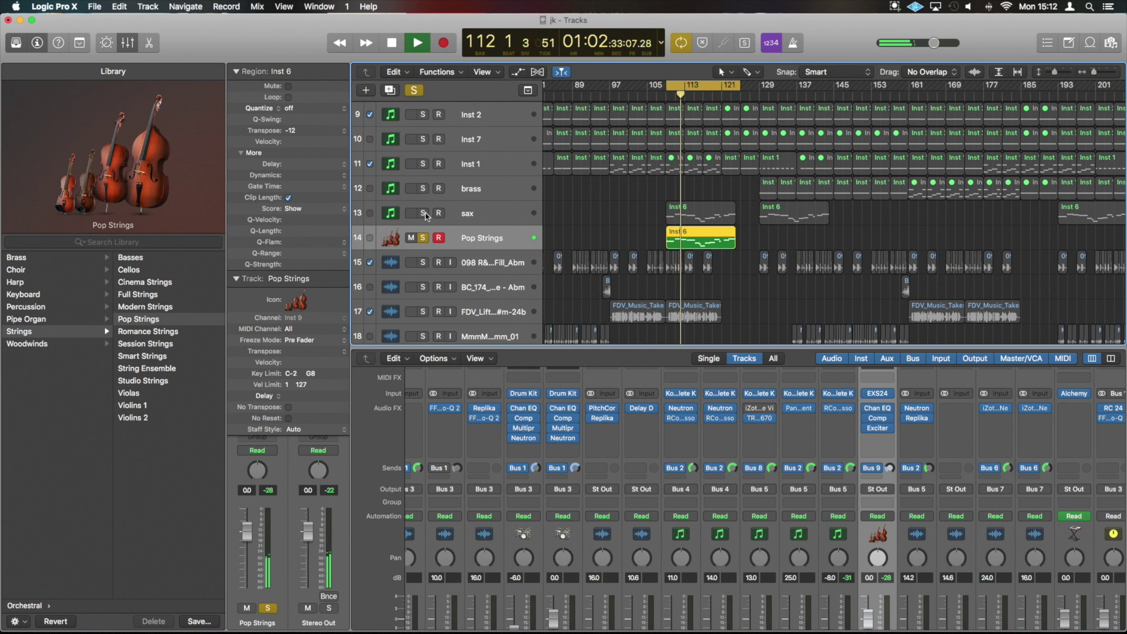
click(423, 214)
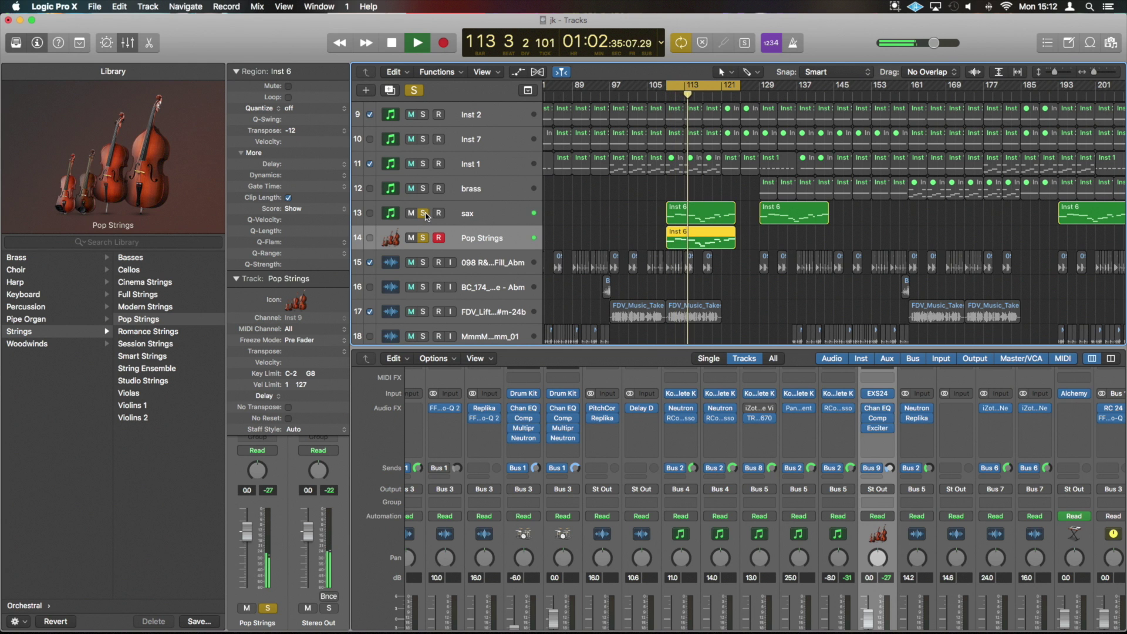
key(space)
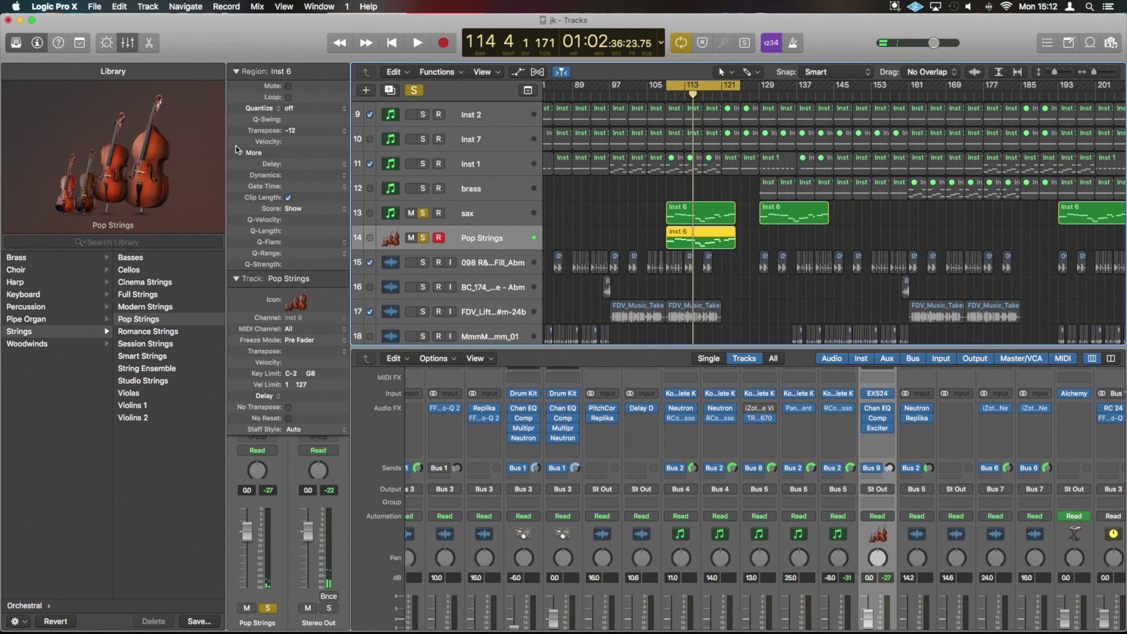
- Reset the copied region's transpose from -12 to 0 in the Region inspector and play it back
key(i)
click(20, 47)
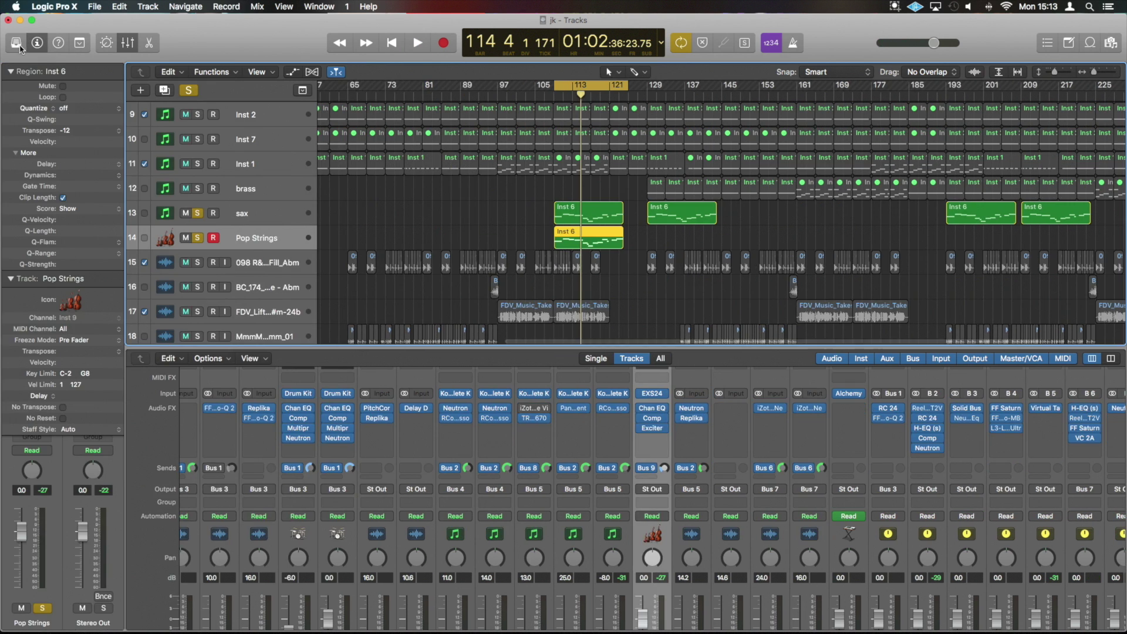
double_click(75, 134)
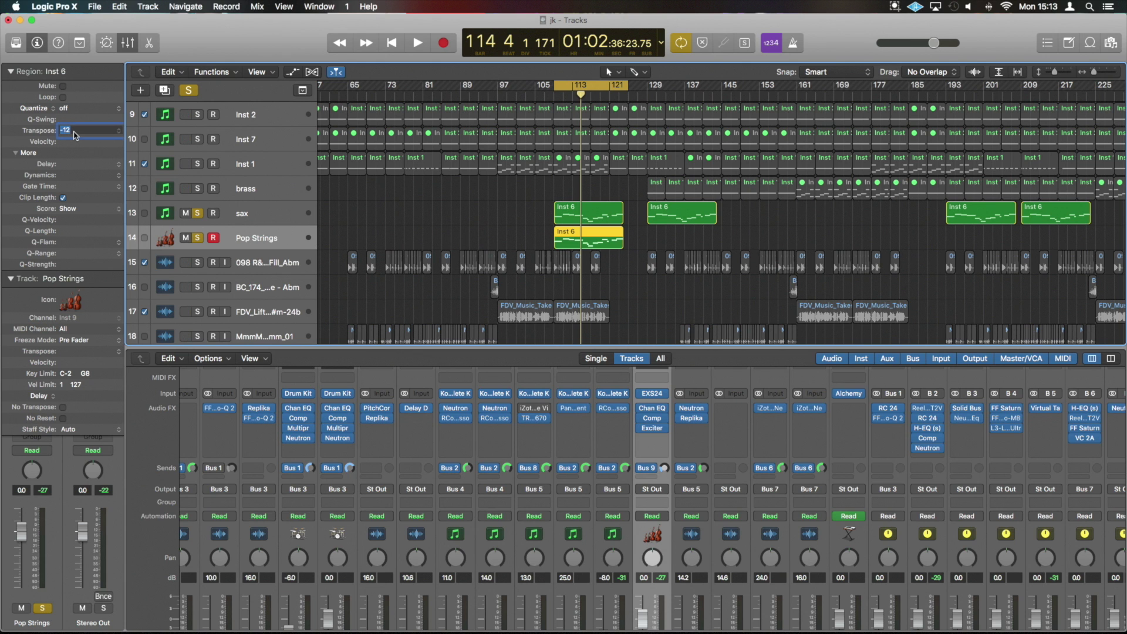
key(Return)
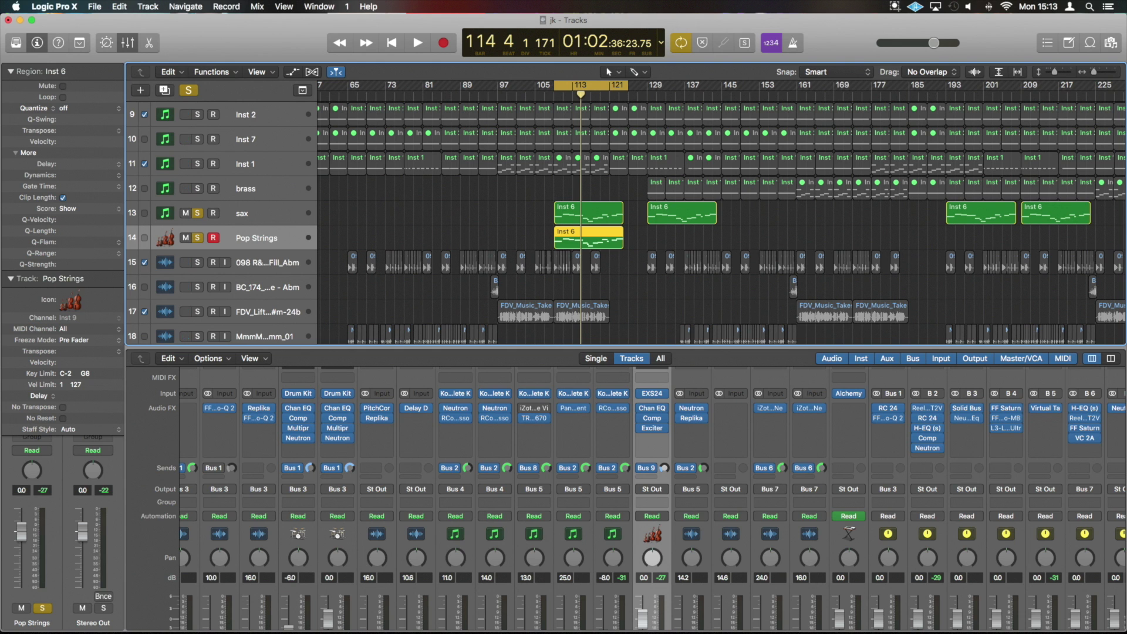
key(space)
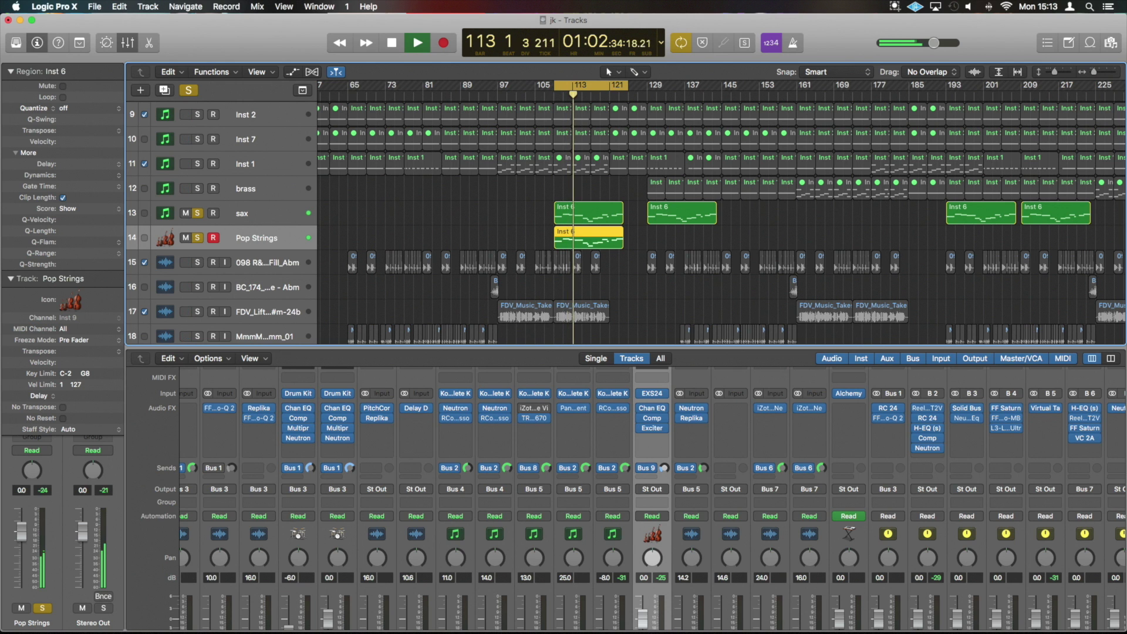
key(space)
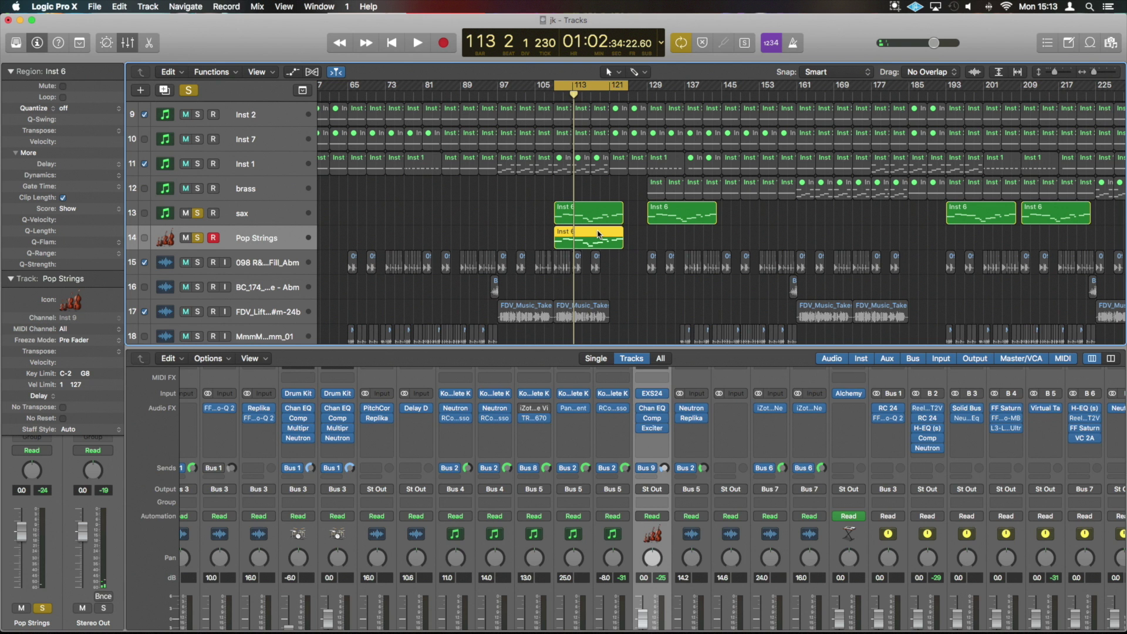
- Open the Pop Strings region in an enlarged Piano Roll and select its notes
double_click(598, 235)
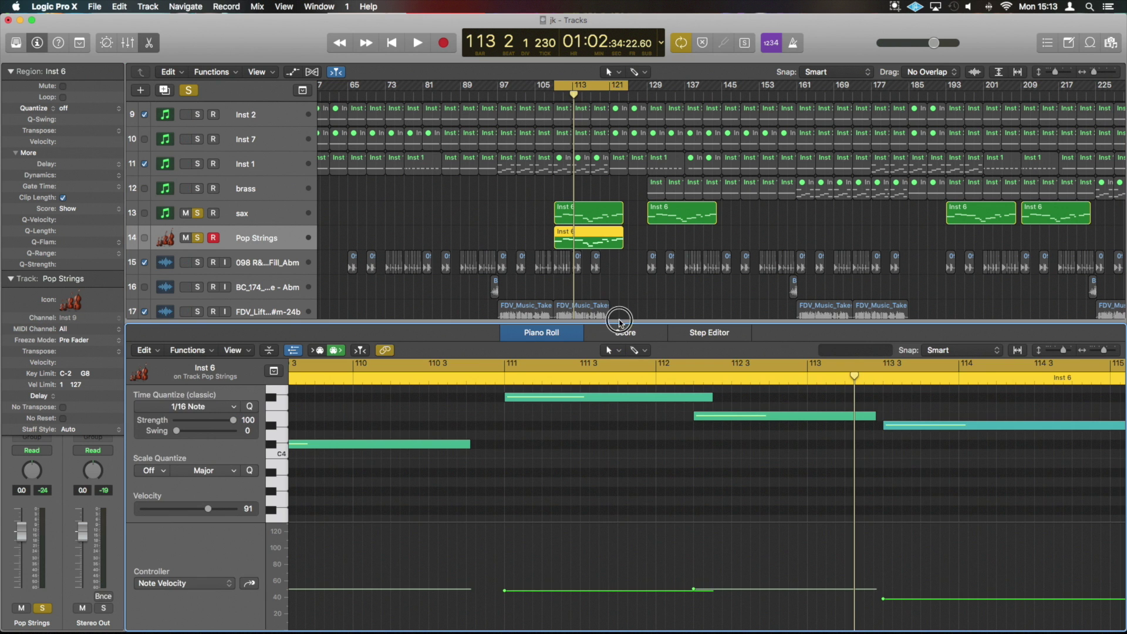
drag(620, 327, 618, 118)
scroll(586, 294, down, 5)
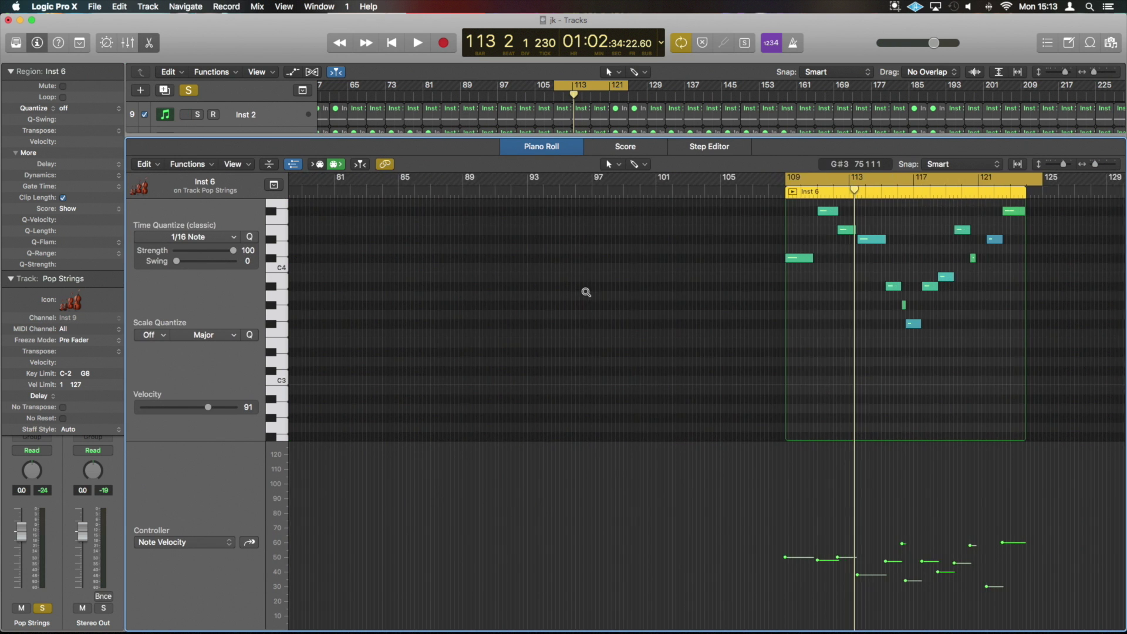
scroll(586, 294, right, 5)
scroll(586, 294, left, 3)
drag(757, 382, 364, 188)
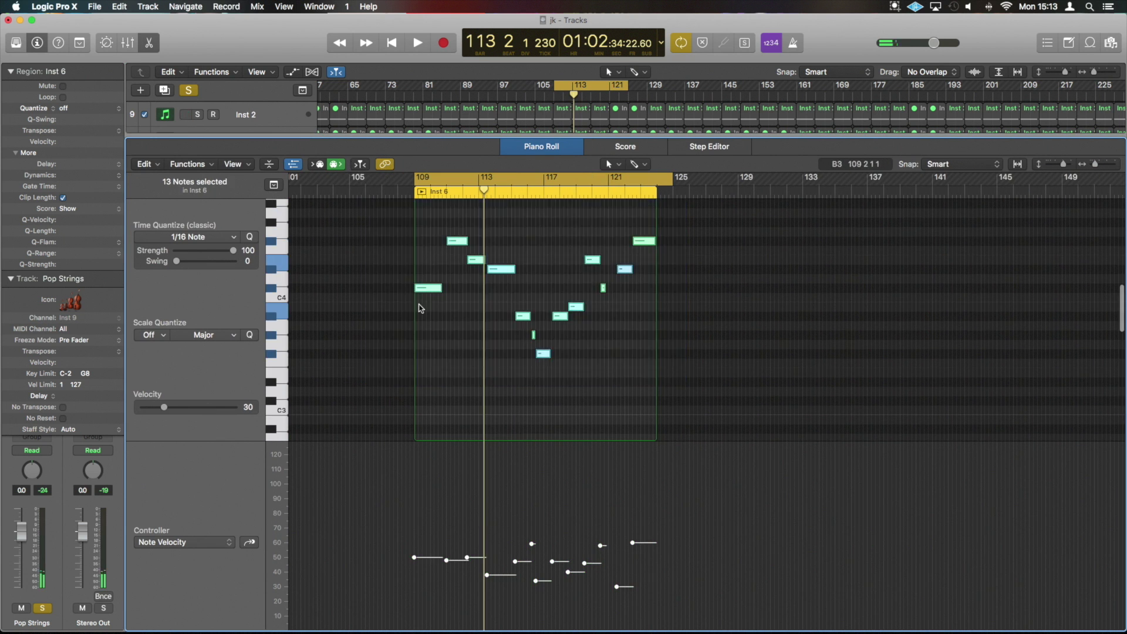
- Transpose all 13 notes by -12 semitones with the Transposition MIDI transform, then close it
click(188, 164)
mouse_move(235, 274)
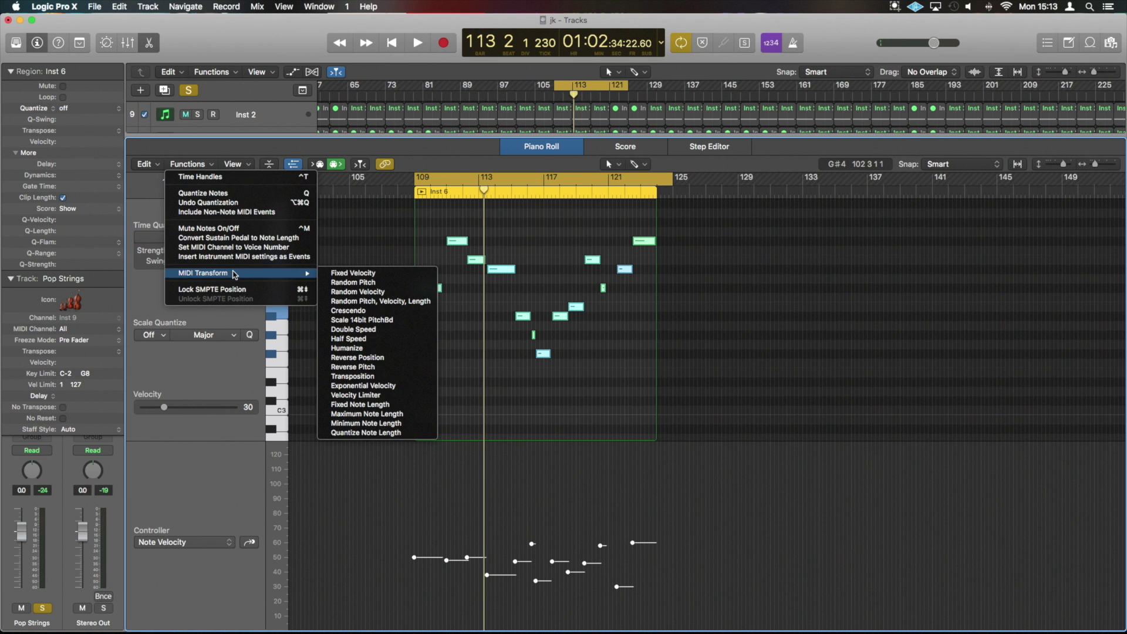
click(402, 378)
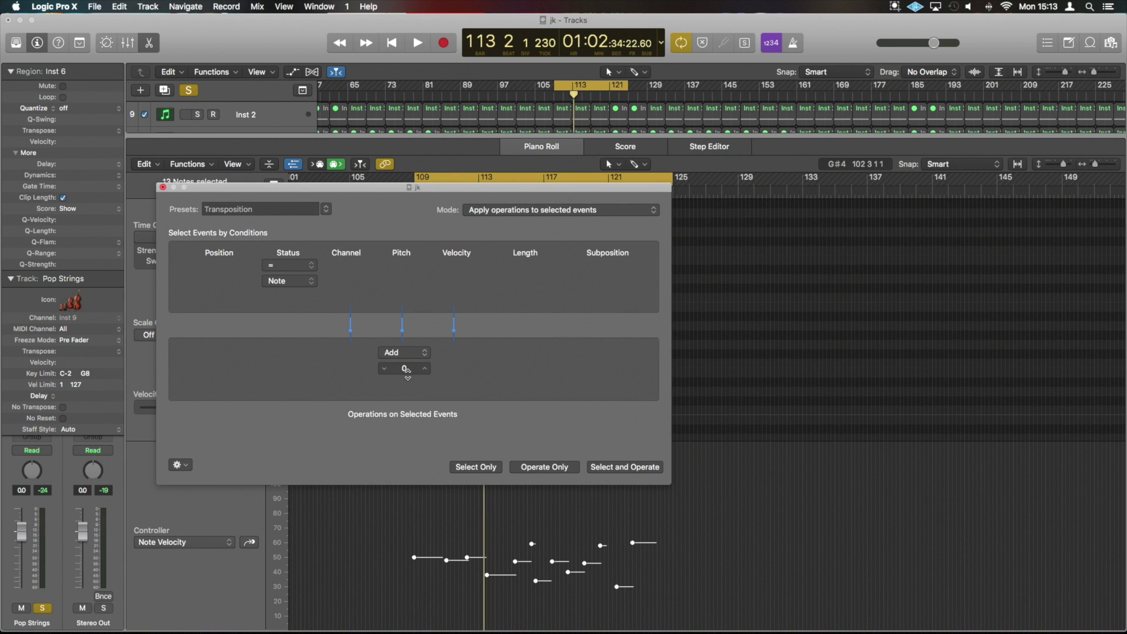
drag(406, 369, 404, 371)
click(525, 465)
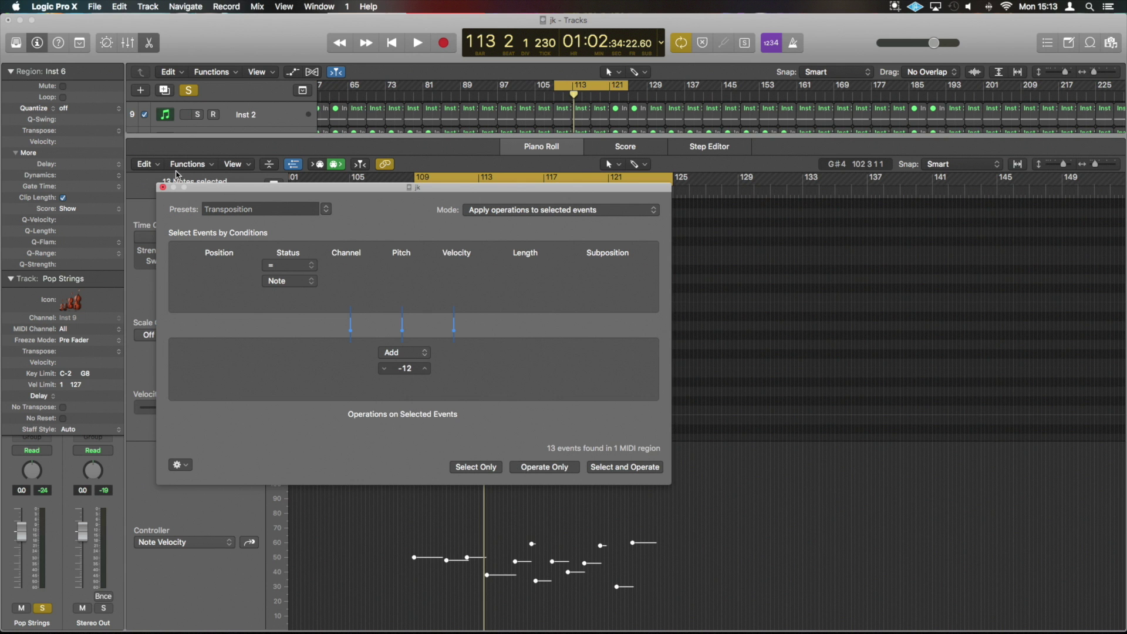
click(163, 187)
scroll(674, 269, down, 3)
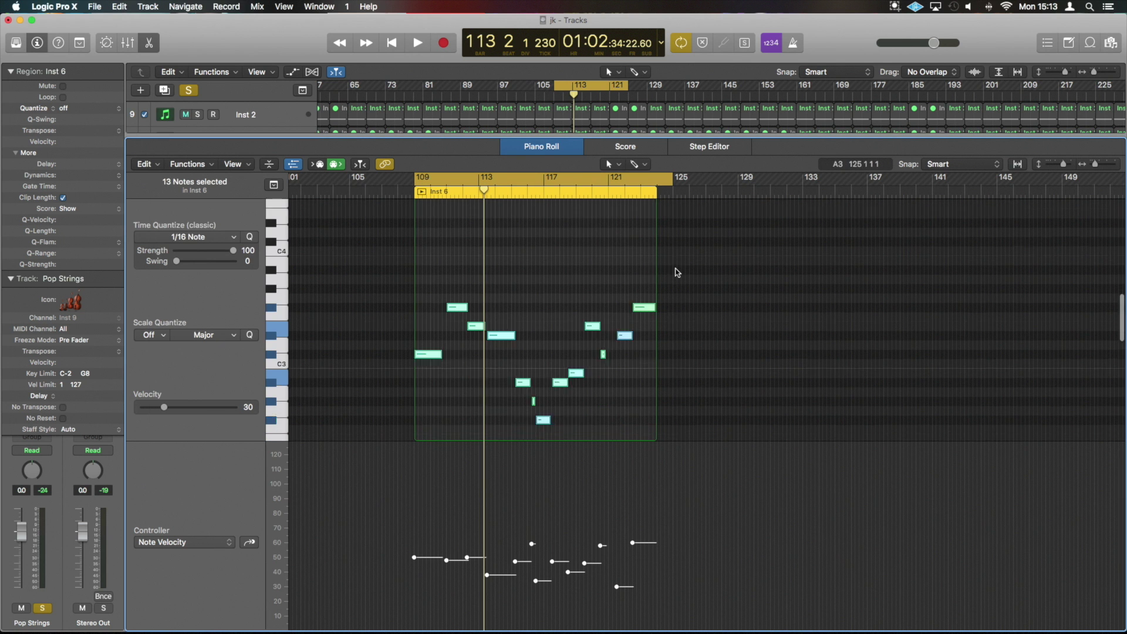
scroll(675, 278, up, 1)
scroll(675, 278, up, 1)
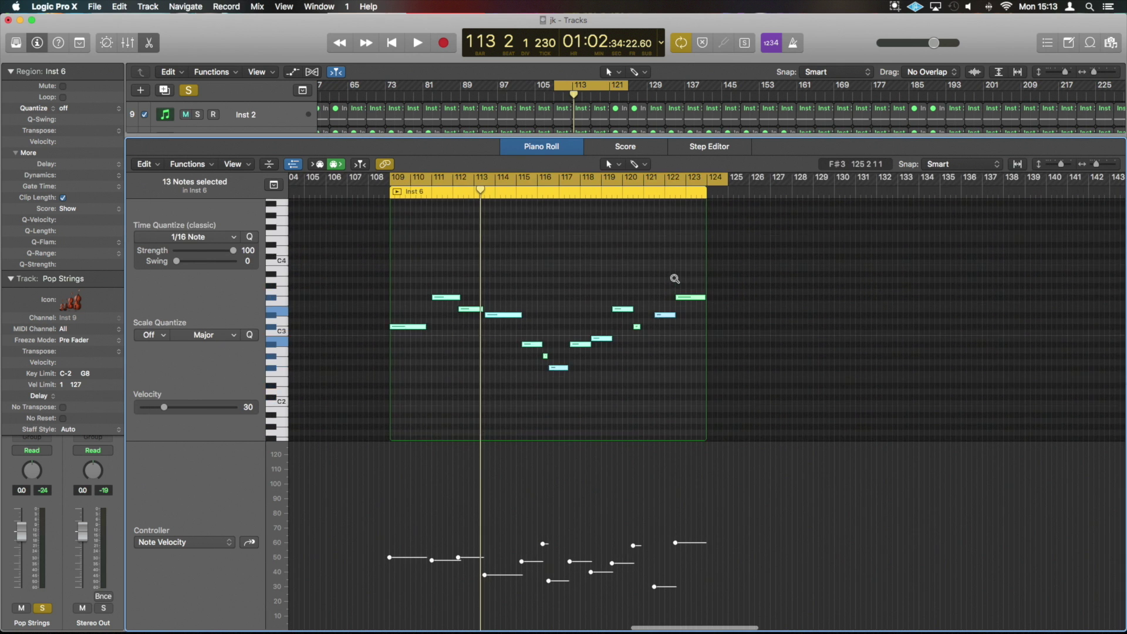
- Raise the seven higher notes of the Pop Strings phrase by one octave, then close the editor
click(775, 332)
drag(775, 331, 435, 277)
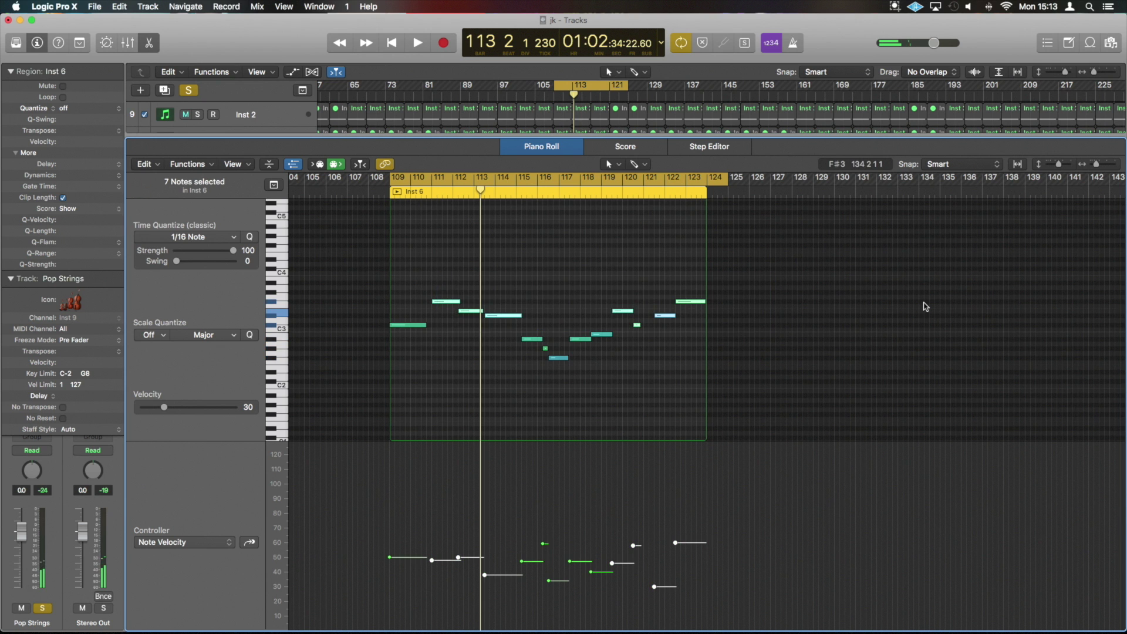
click(200, 164)
click(200, 165)
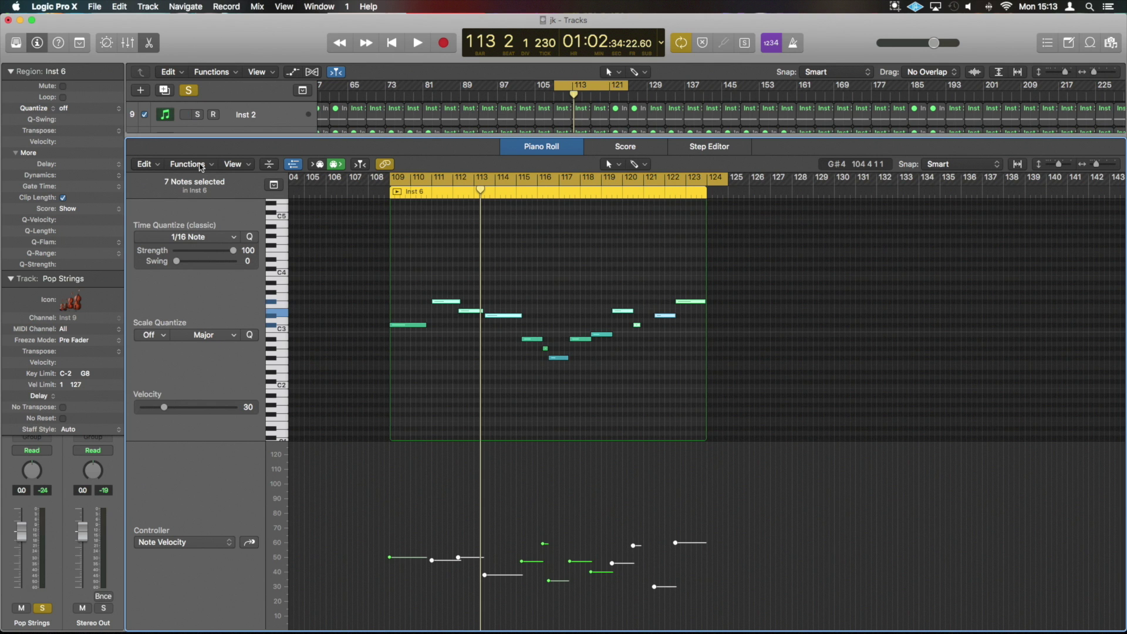
key(alt+shift+Up)
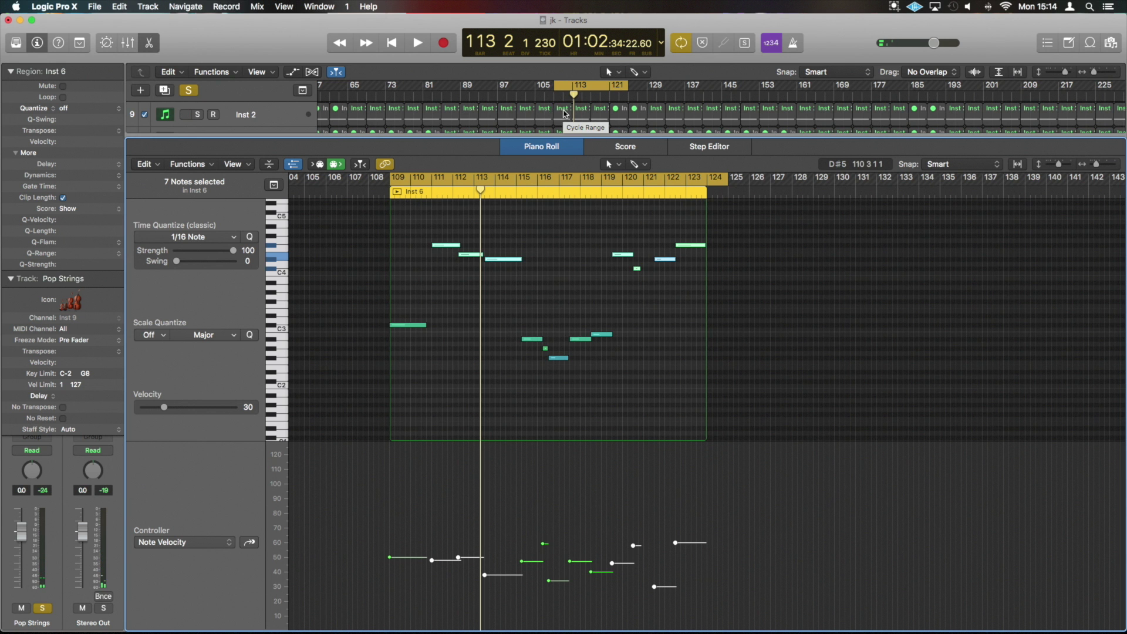
scroll(562, 115, down, 2)
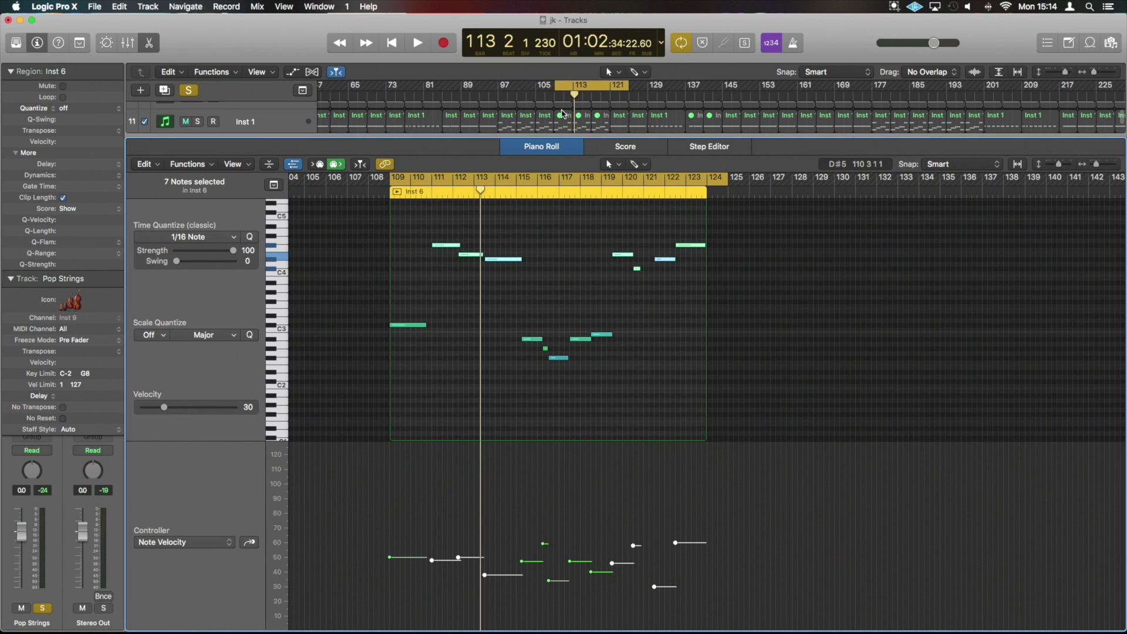
key(e)
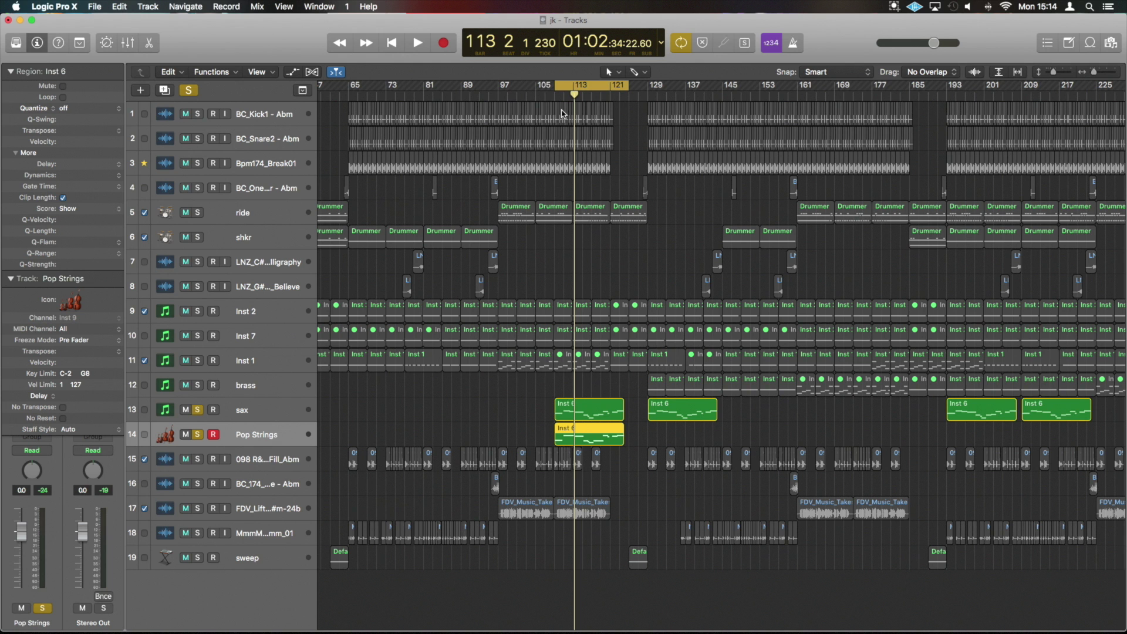
key(space)
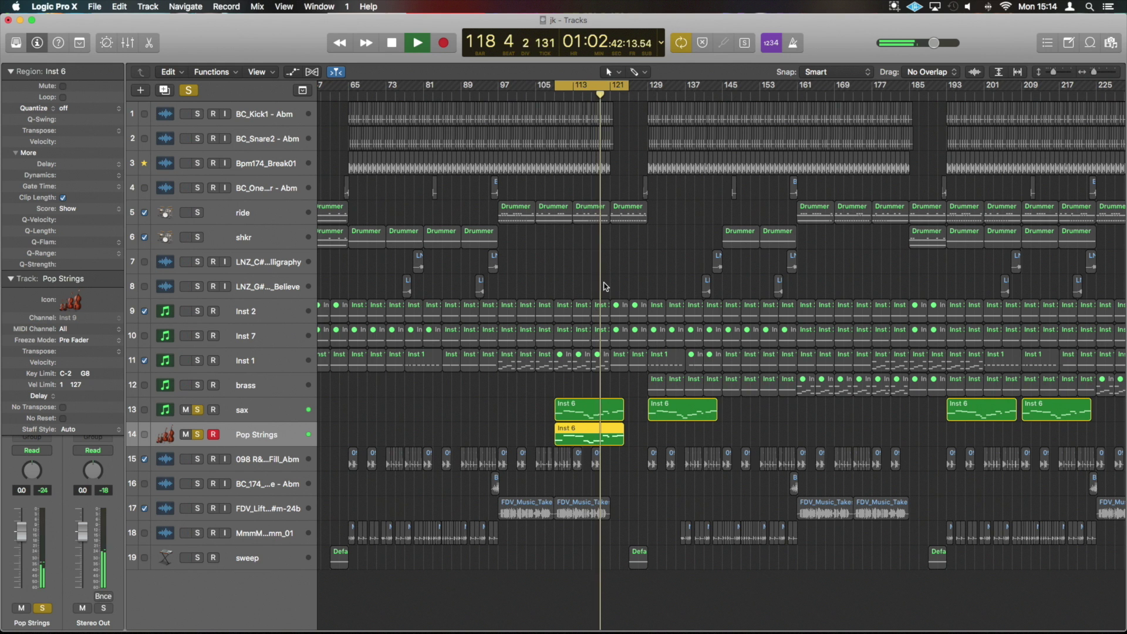
key(space)
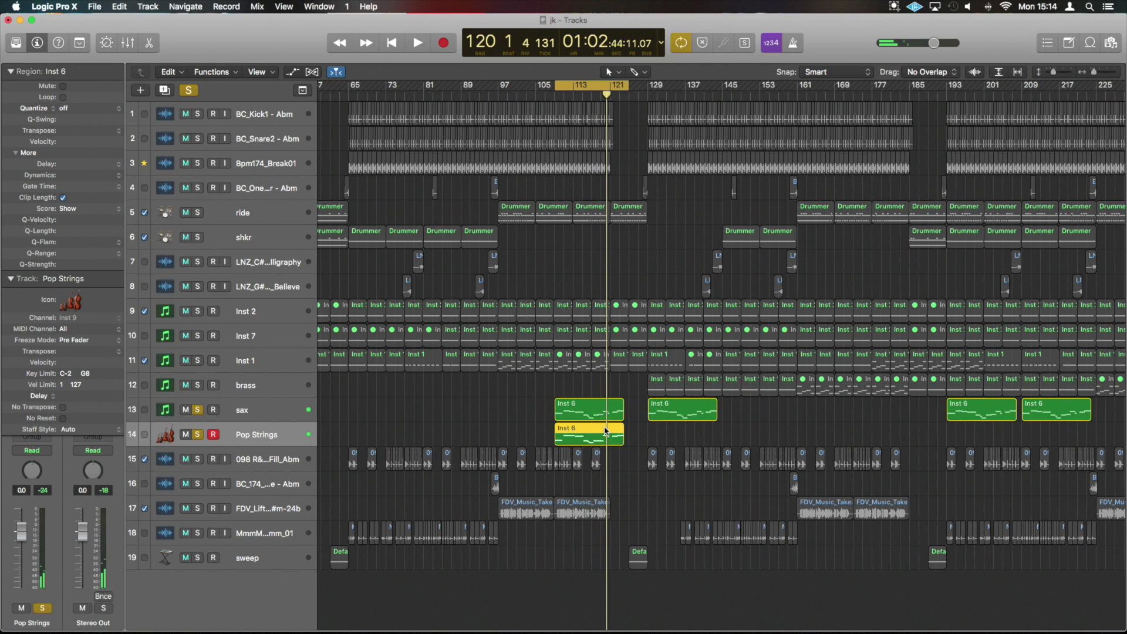
- Lower three later high Pop Strings notes near bar 120 by one octave and play the section
double_click(604, 432)
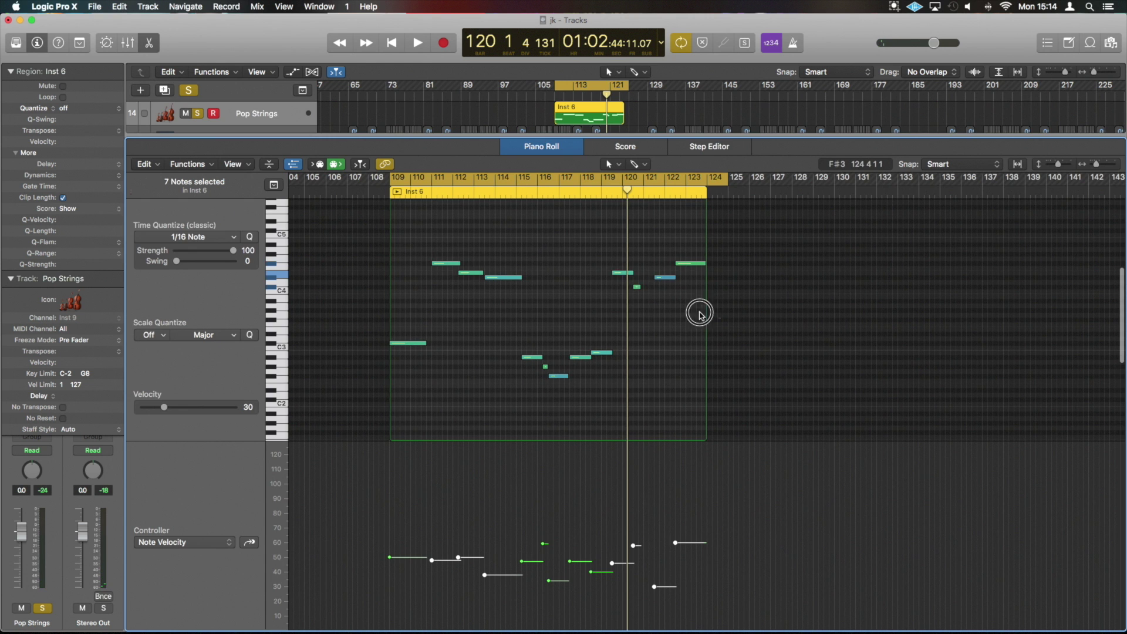
drag(698, 314, 605, 273)
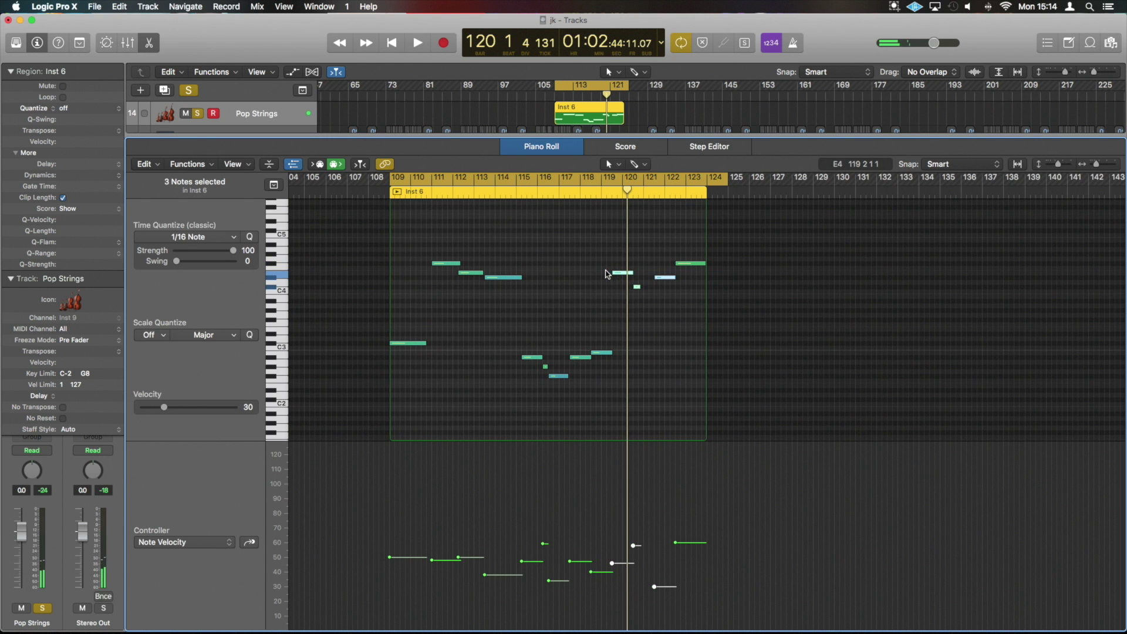
key(alt+shift+Down)
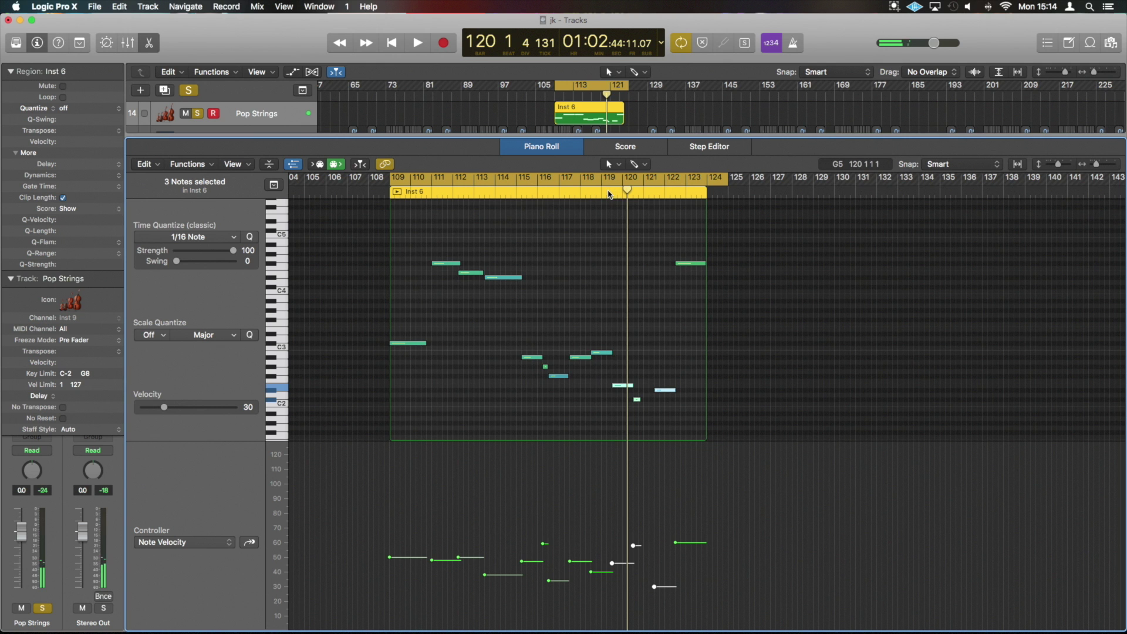
key(space)
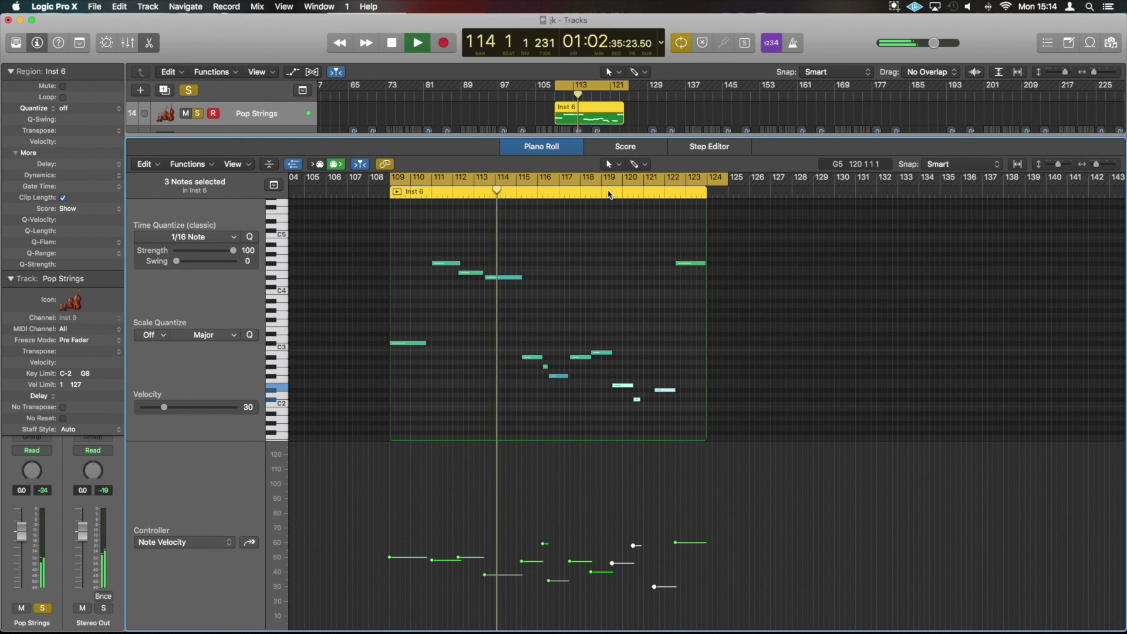
- Close the editor, stop playback, and place a copy of the Pop Strings region before the original
key(e)
key(space)
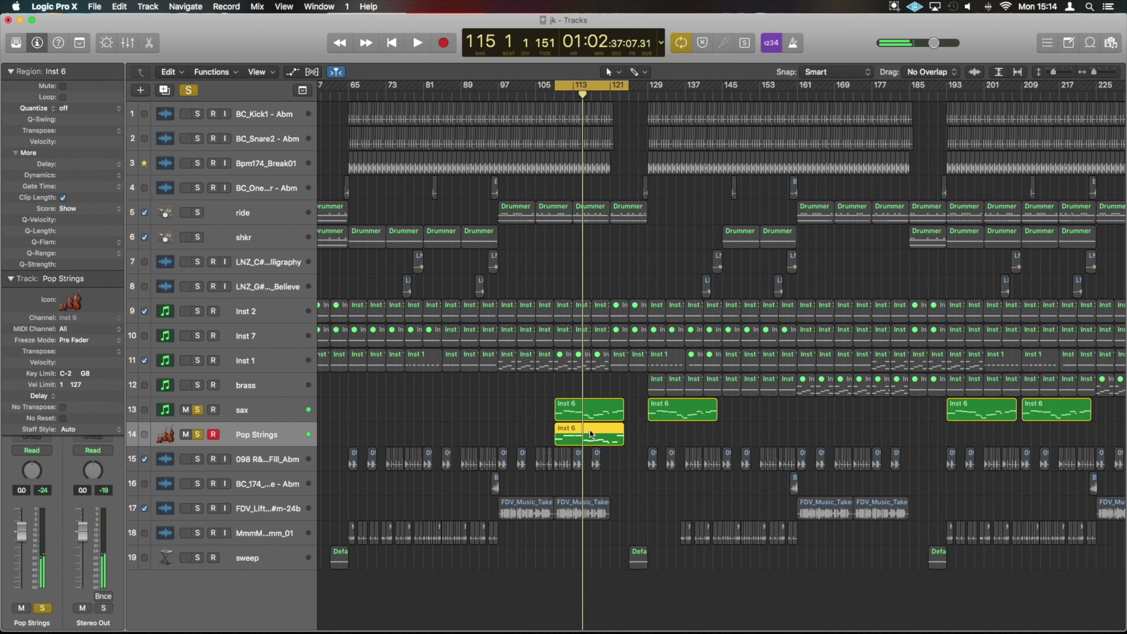
drag(582, 428, 520, 433)
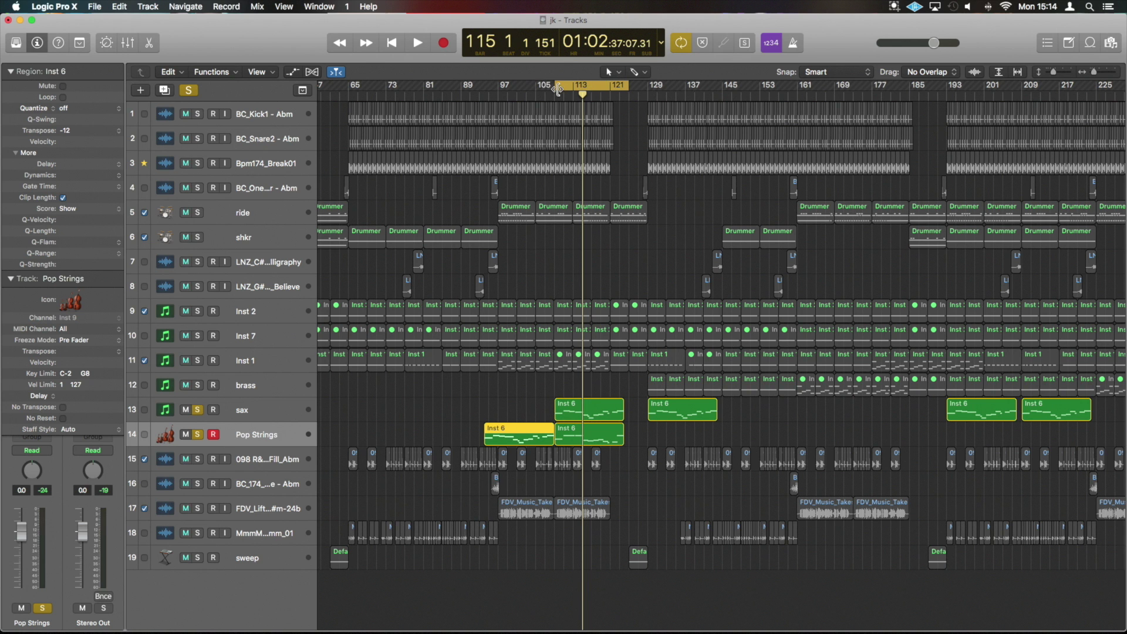
- Move the cycle start back to bar 95, unsolo sax, and play both Pop Strings regions
drag(557, 90, 485, 88)
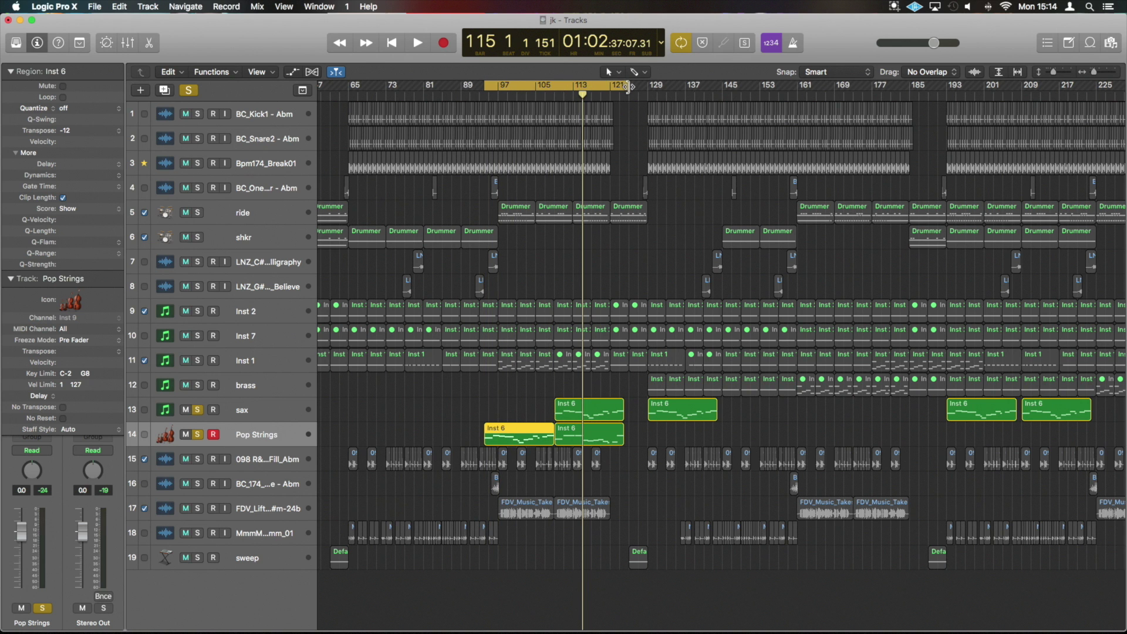
drag(628, 87, 627, 87)
click(203, 413)
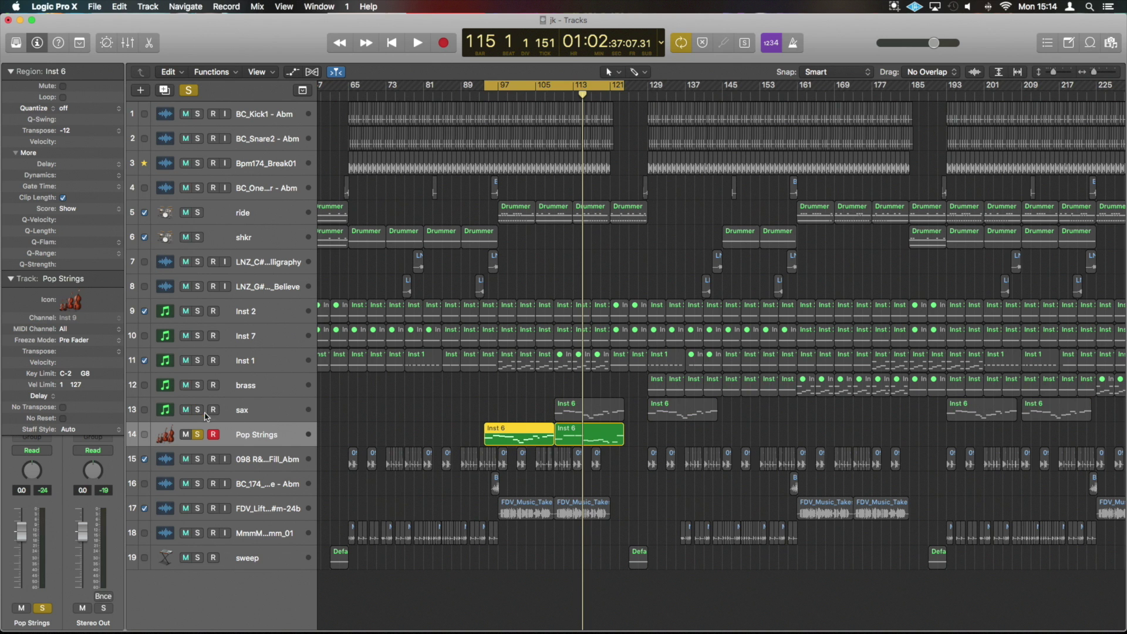
click(263, 434)
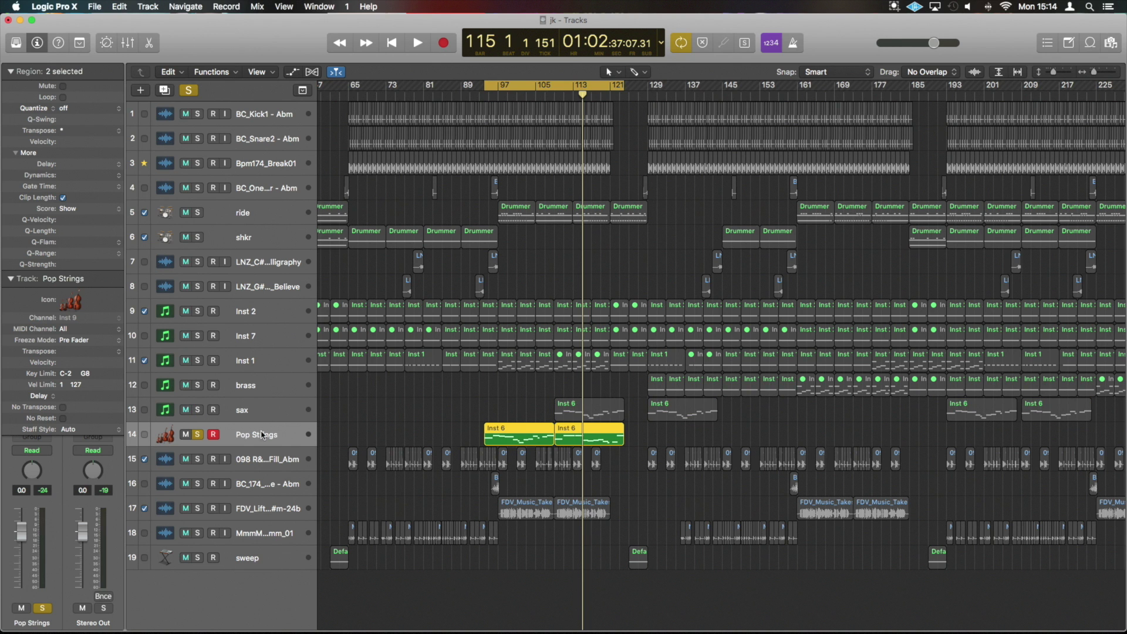
key(space)
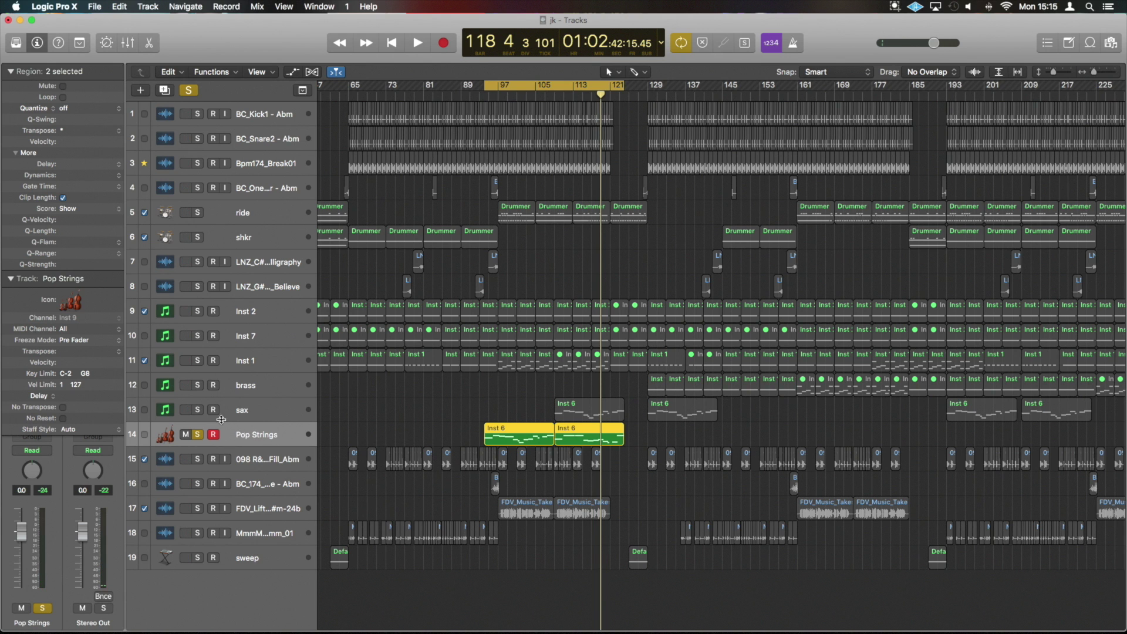
- Solo sax again and delete the copied Pop Strings region at bar 94
click(199, 411)
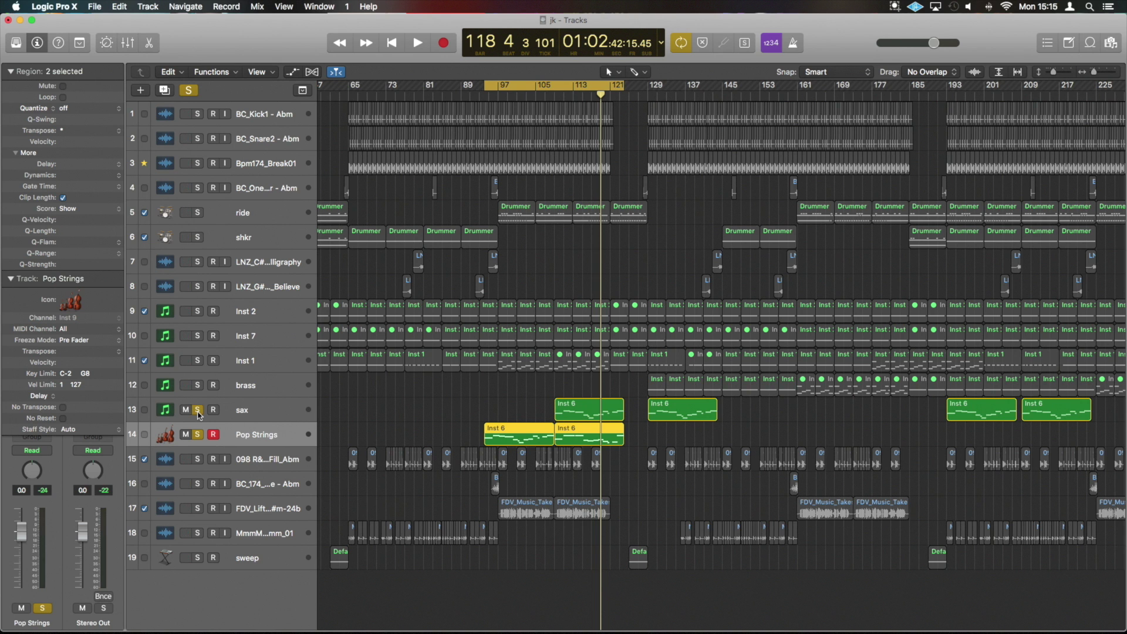
key(space)
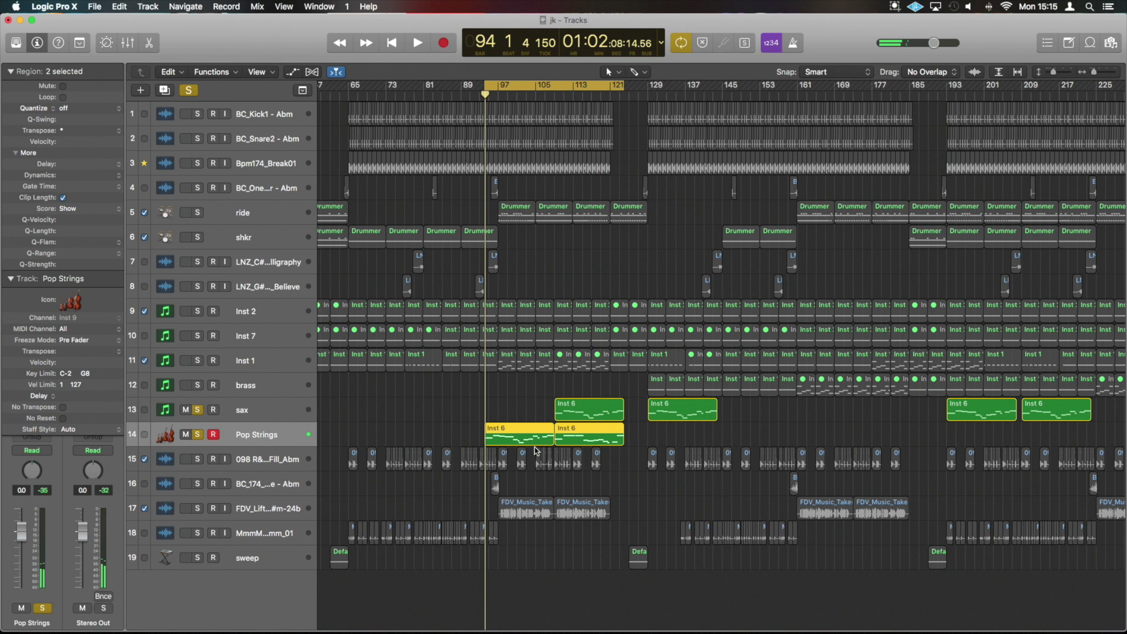
click(474, 435)
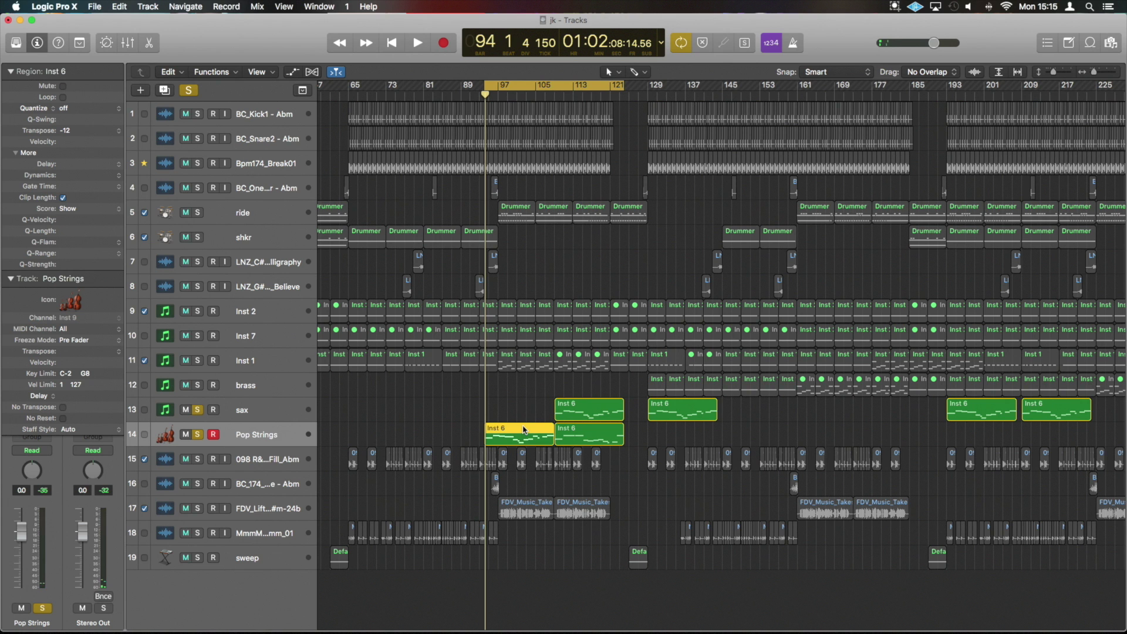
key(Delete)
- Move the cycle start back to bar 109 and play the cycled section
drag(484, 89, 555, 99)
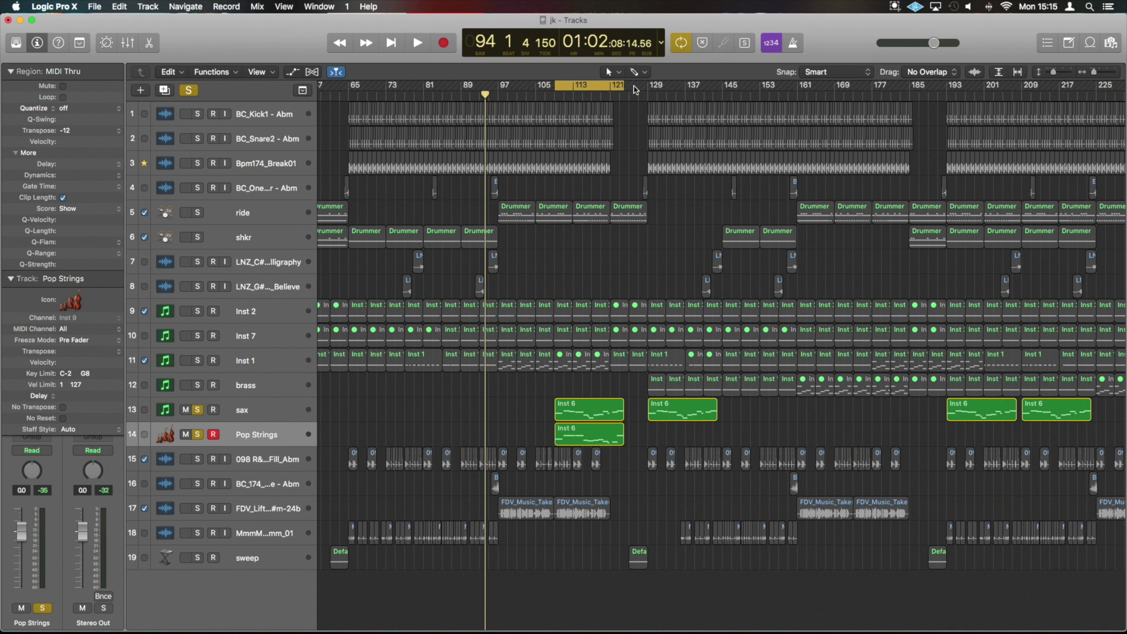
drag(623, 90, 624, 89)
key(space)
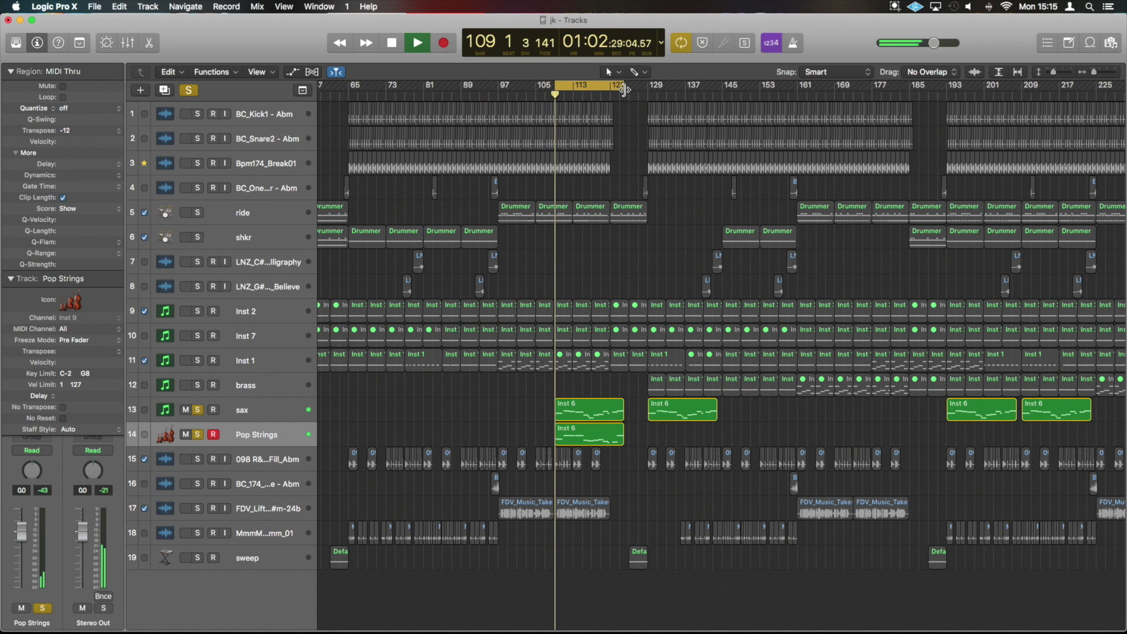